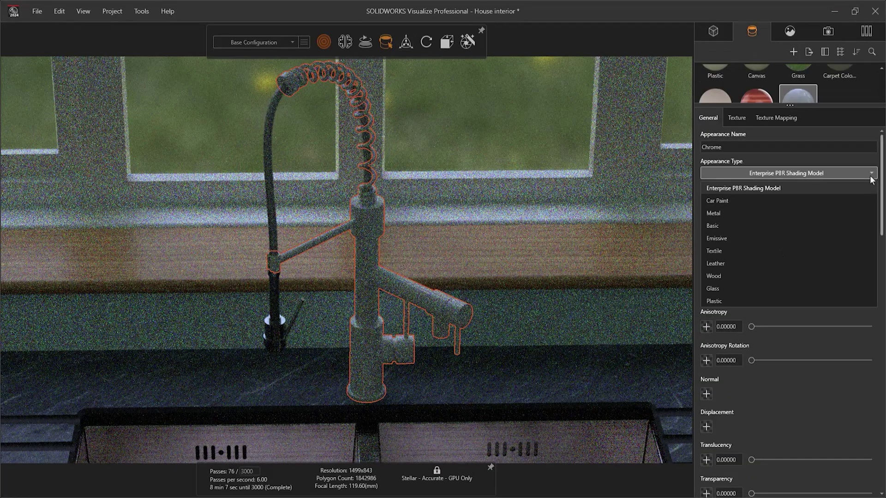
# Close the appearance-type list and scroll past the chrome parameters to the worktop's Basic appearance
pyautogui.click(878, 179)
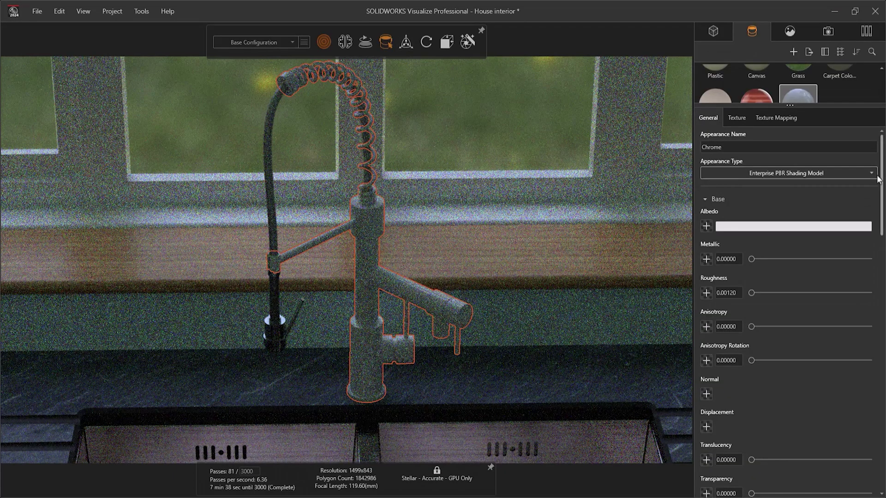
pyautogui.moveTo(880, 180); pyautogui.dragTo(883, 383)
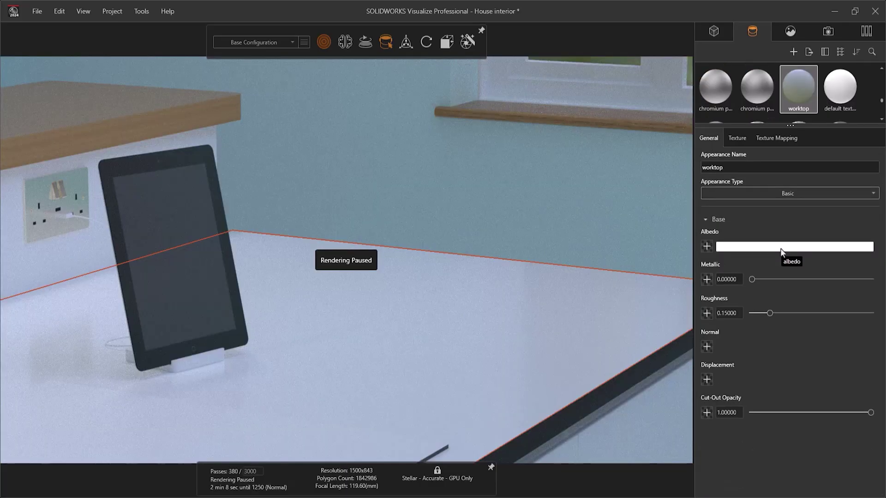
# Try red, orange, green, cyan and magenta on the worktop albedo, then revert to white
pyautogui.click(780, 247)
pyautogui.click(640, 293)
pyautogui.click(628, 349)
pyautogui.click(660, 349)
pyautogui.click(689, 350)
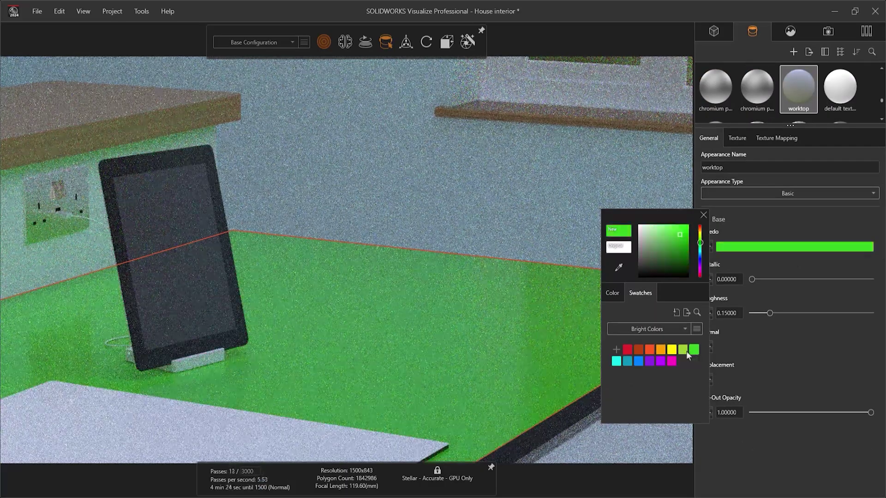
pyautogui.click(616, 361)
pyautogui.click(672, 361)
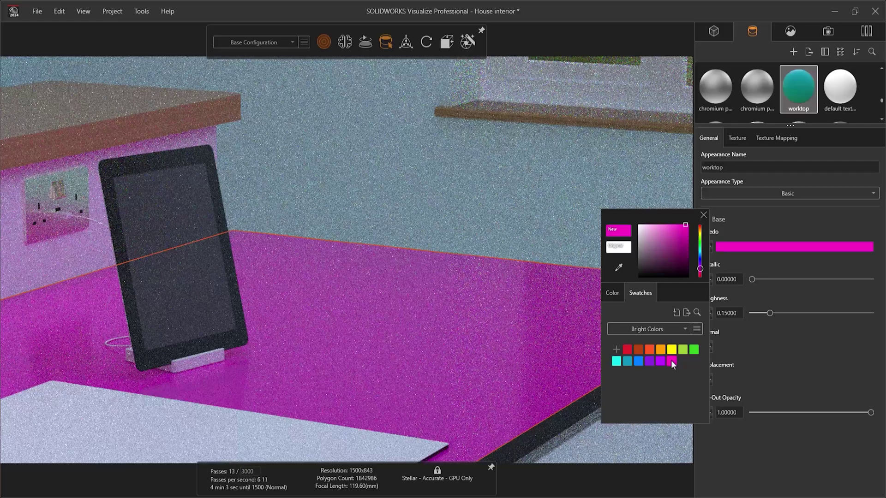
pyautogui.click(703, 216)
# Load the slate texture as the worktop's albedo map
pyautogui.click(706, 247)
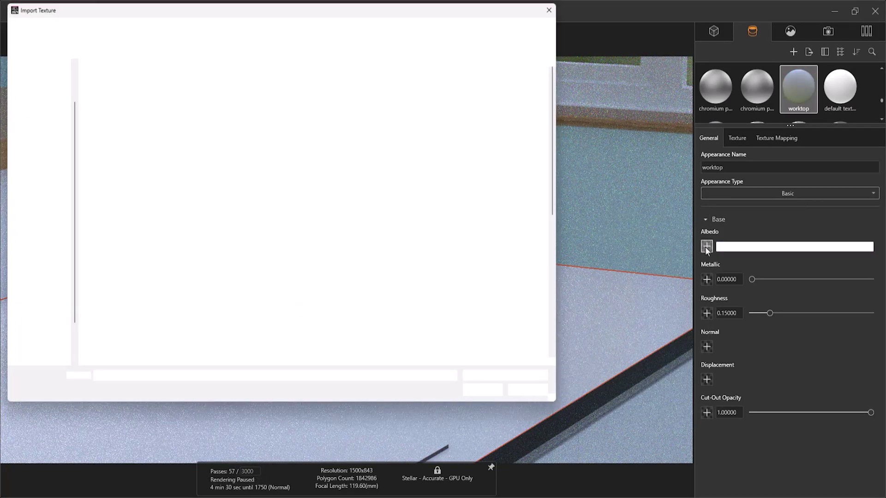
pyautogui.scroll(-5, 275, 243)
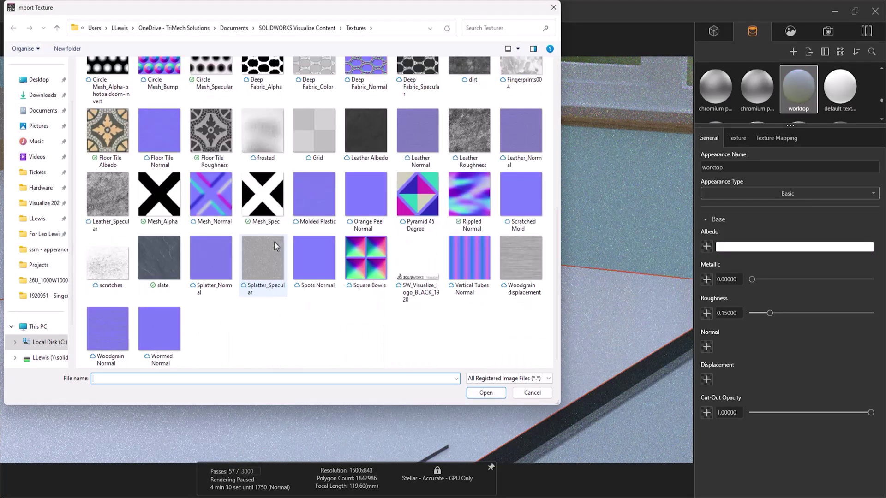
pyautogui.doubleClick(176, 258)
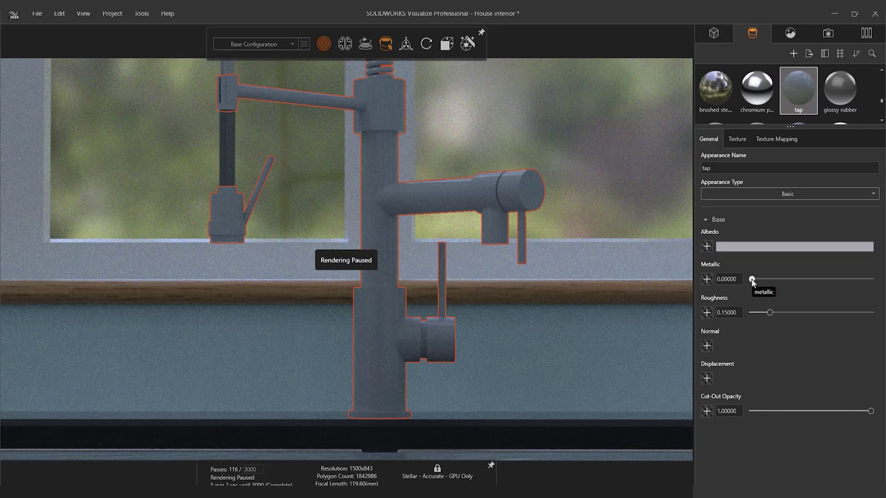
# Set the tap's Metallic to 1, mapped with the Circle Mesh_Alpha-photoaidcom-invert texture
pyautogui.moveTo(751, 278); pyautogui.dragTo(879, 279)
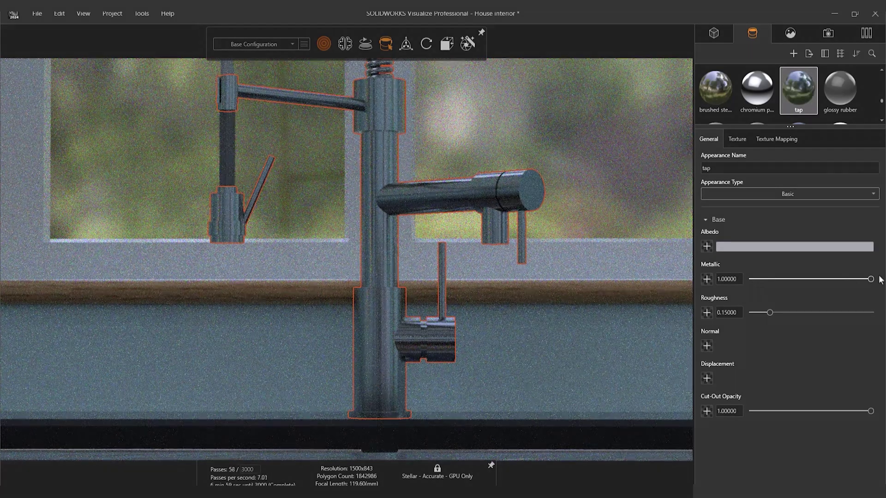
pyautogui.click(706, 279)
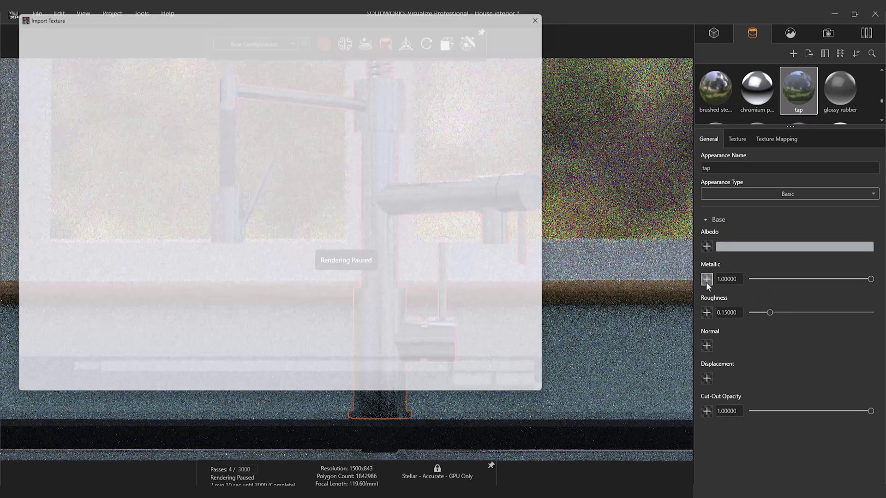
pyautogui.scroll(-1, 559, 240)
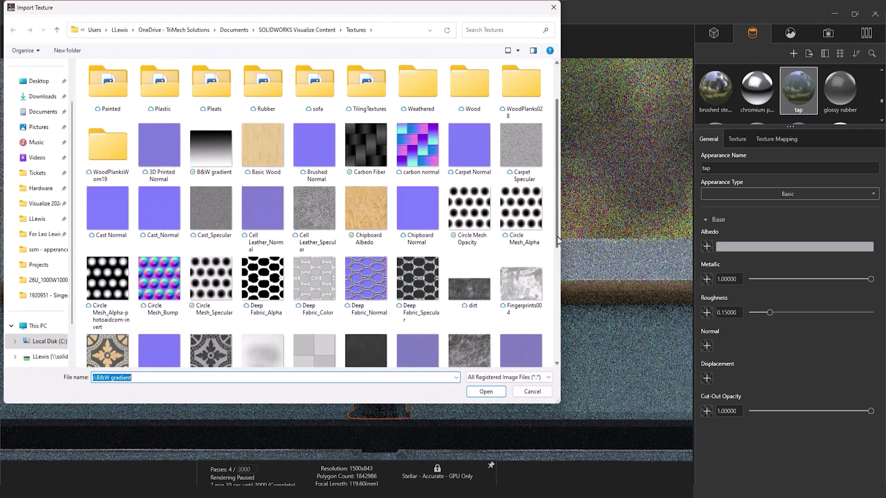
pyautogui.doubleClick(107, 278)
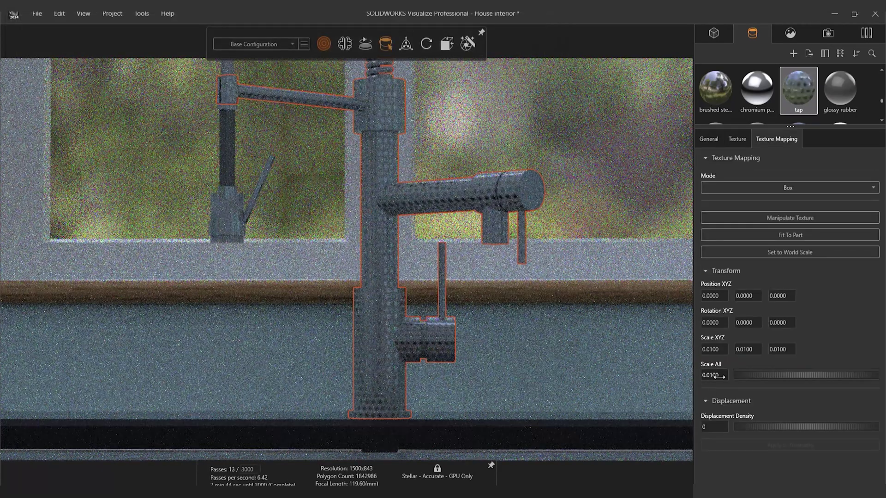
pyautogui.click(710, 140)
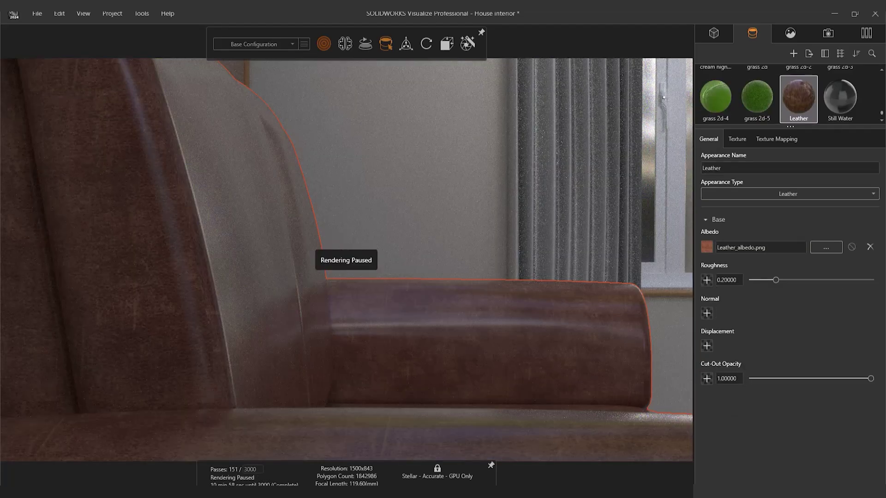
# Set leather Roughness to 1 with the Leather Roughness map, then raise curtain Anisotropy to 1
pyautogui.moveTo(775, 280); pyautogui.dragTo(871, 280)
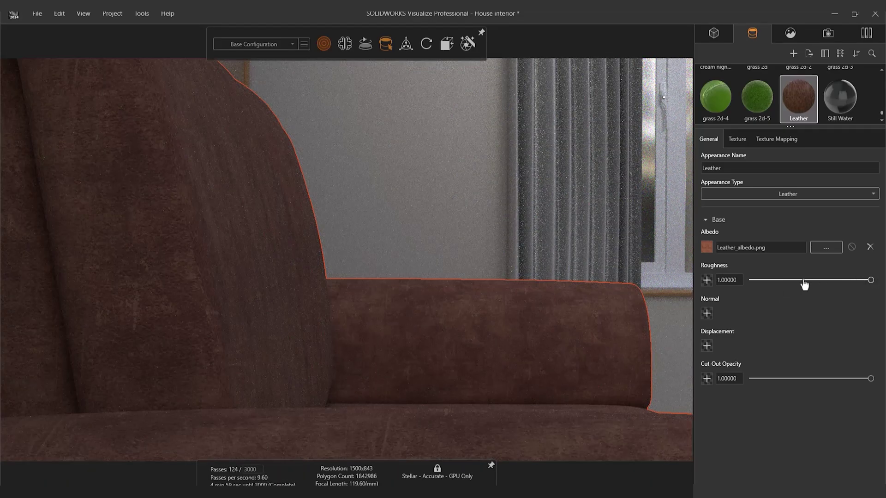
pyautogui.click(706, 280)
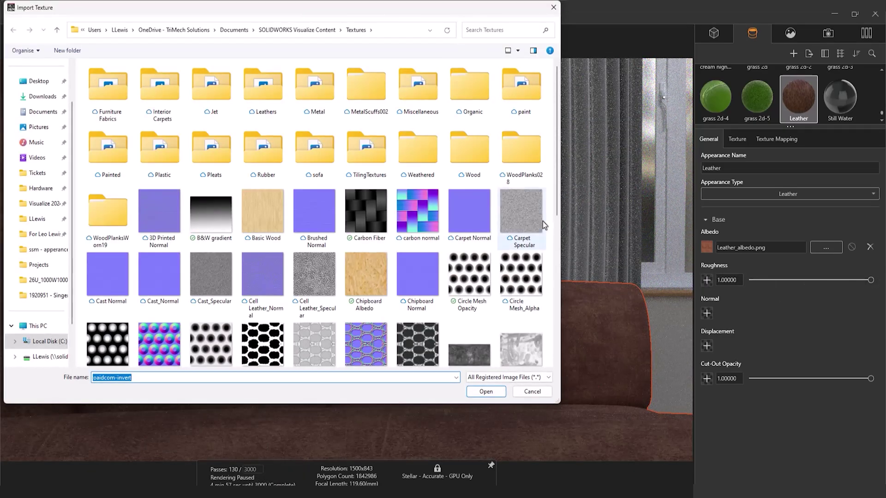
pyautogui.scroll(-3, 544, 225)
pyautogui.scroll(-2, 508, 194)
pyautogui.click(482, 154)
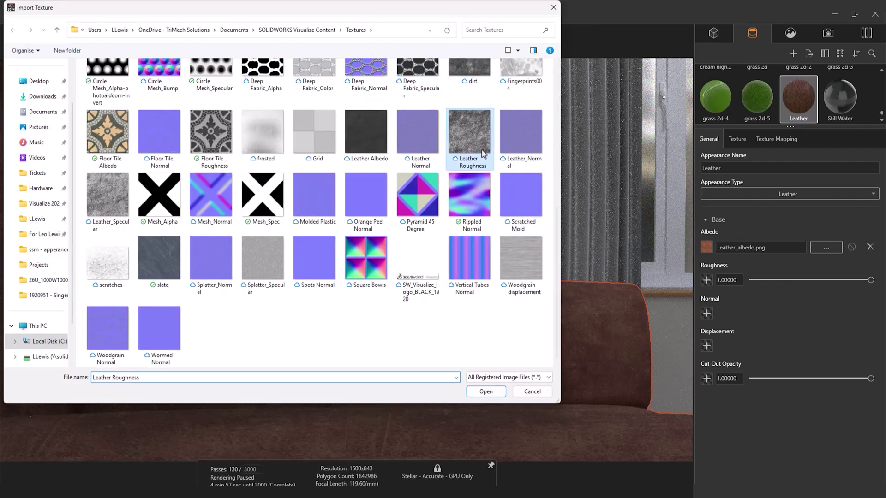
pyautogui.doubleClick(482, 154)
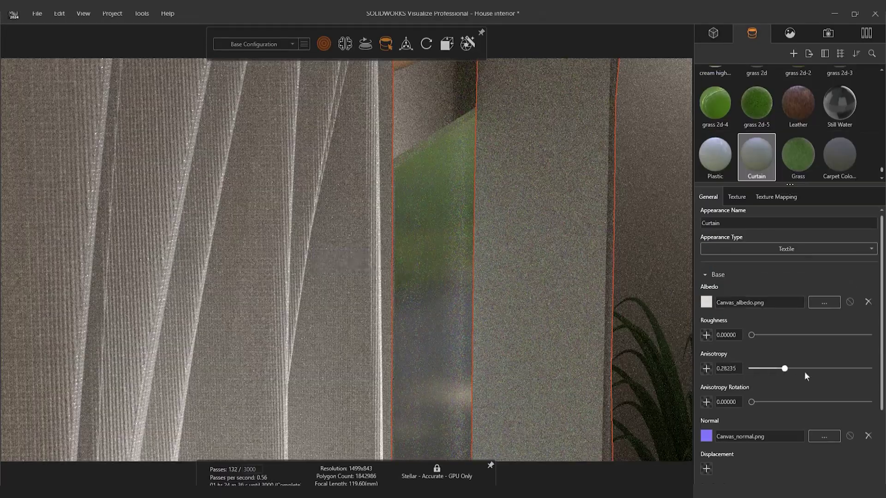
pyautogui.moveTo(804, 372); pyautogui.dragTo(878, 375)
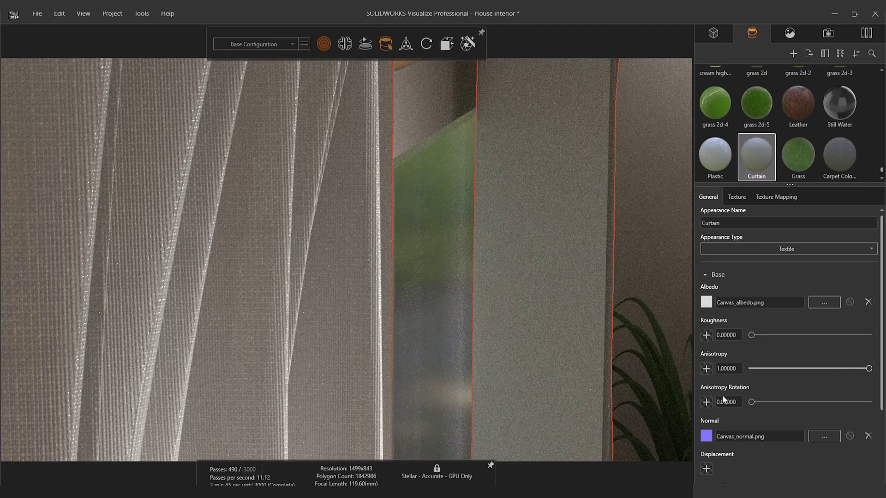
# Raise the curtain's Anisotropy Rotation to 1
pyautogui.moveTo(751, 402); pyautogui.dragTo(869, 402)
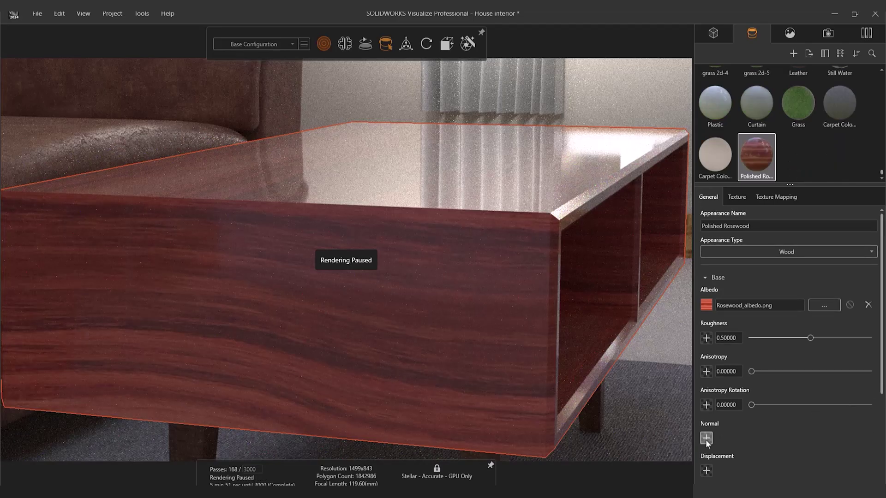
# Add Rosewood_normal as the table's normal map, then remove it again
pyautogui.click(705, 438)
pyautogui.scroll(-5, 512, 305)
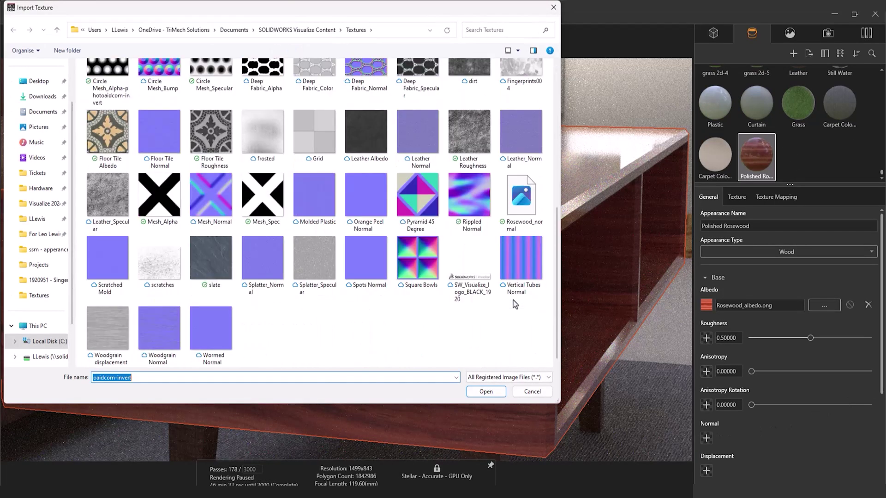
pyautogui.doubleClick(523, 214)
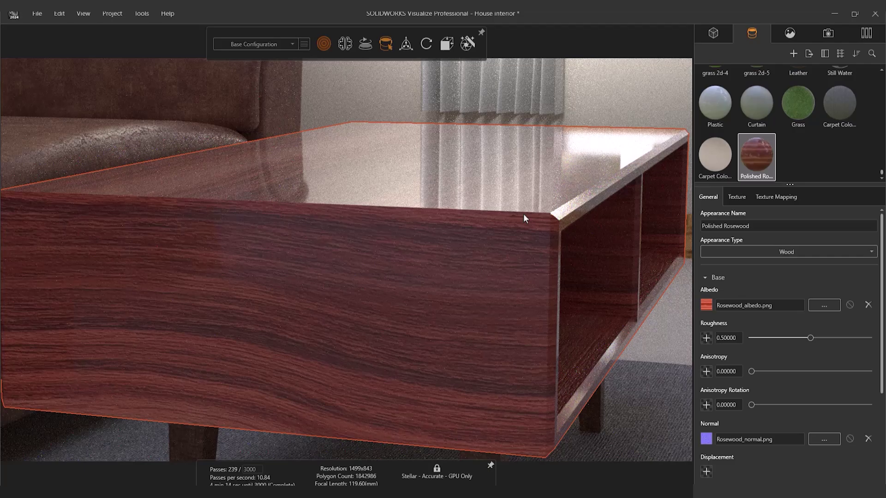
pyautogui.click(868, 439)
# Load Woodgrain displacement as the rosewood's displacement map
pyautogui.click(706, 471)
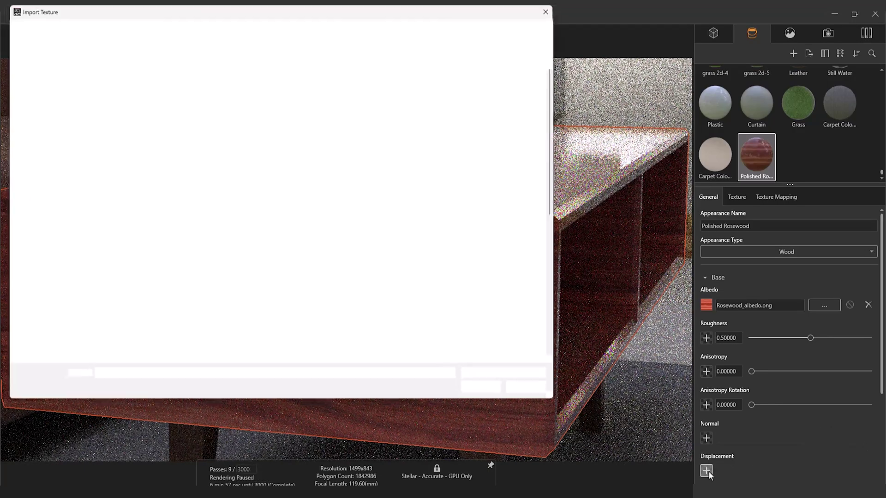
pyautogui.scroll(-5, 442, 316)
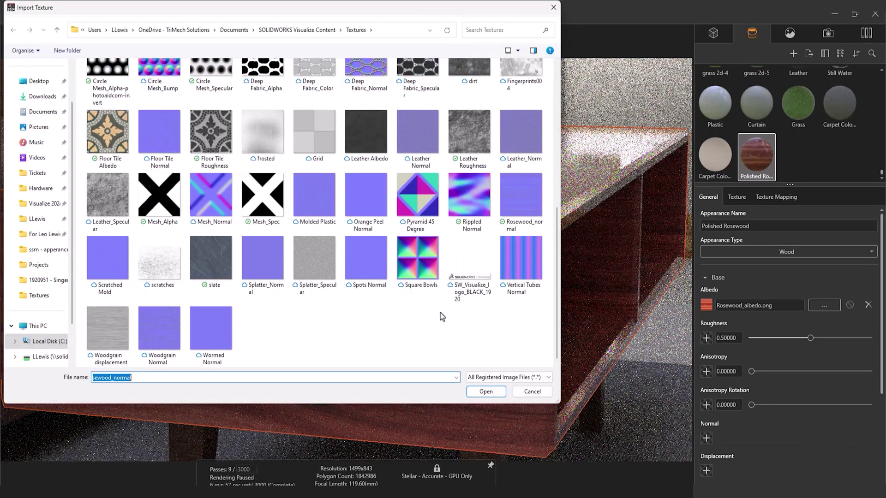
pyautogui.click(102, 329)
pyautogui.doubleClick(102, 329)
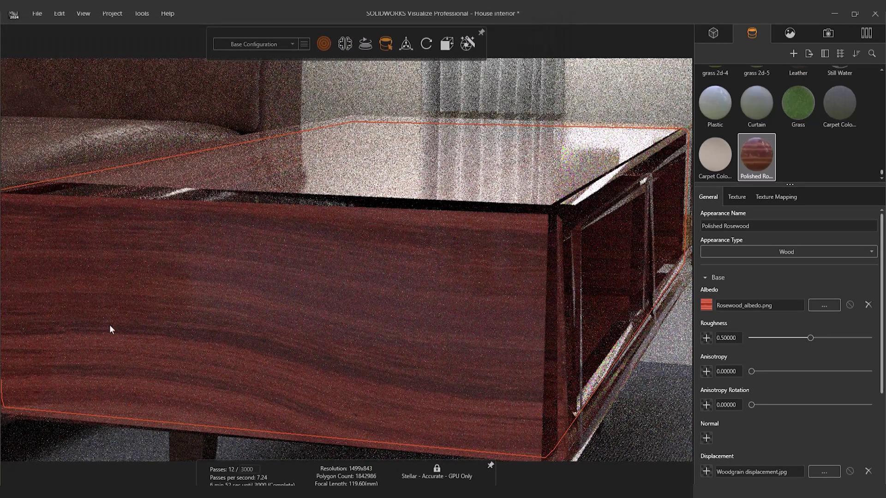
pyautogui.scroll(-3, 775, 418)
pyautogui.scroll(-2, 779, 420)
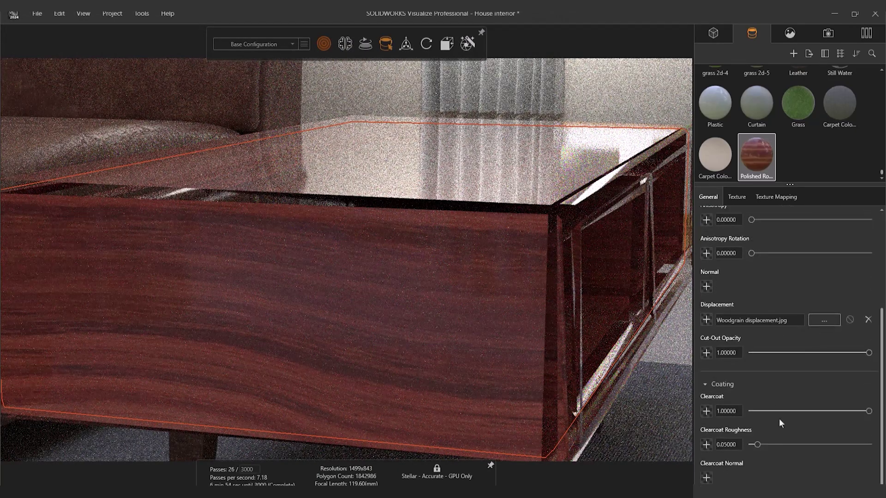
# Set Displacement Density to 100 in Texture Mapping and apply it to geometry
pyautogui.click(777, 200)
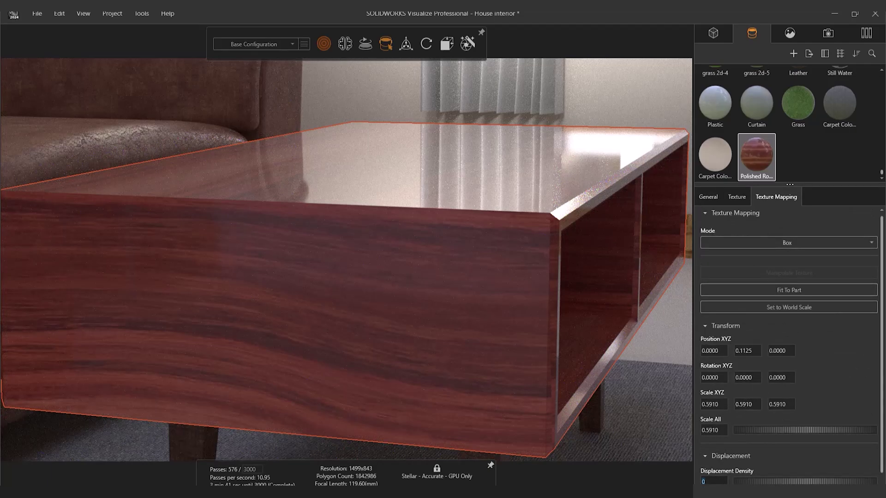
pyautogui.write('100')
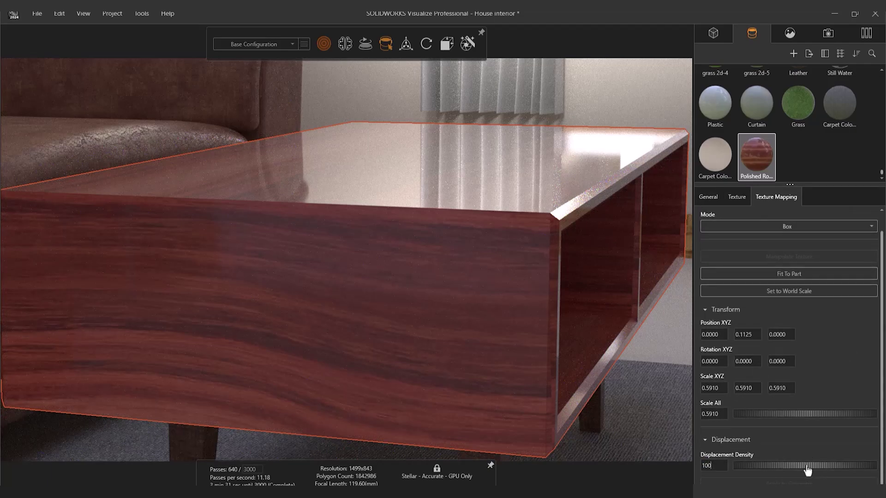
pyautogui.press('Return')
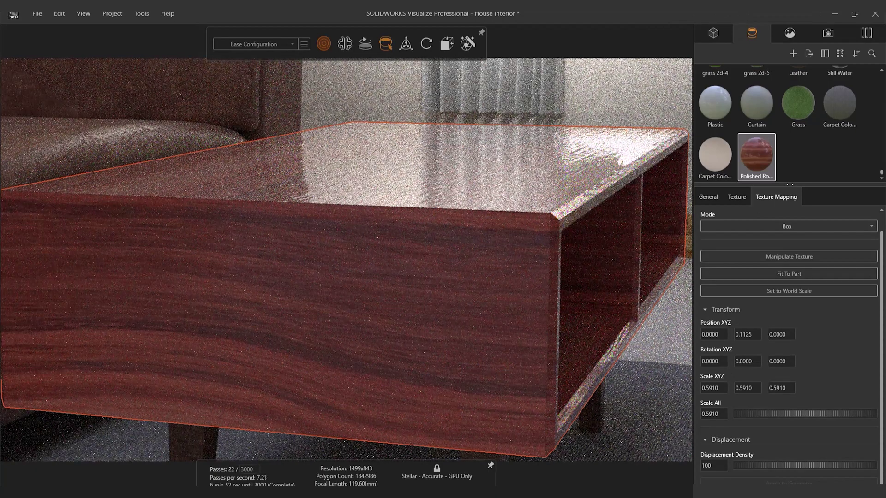
pyautogui.click(711, 465)
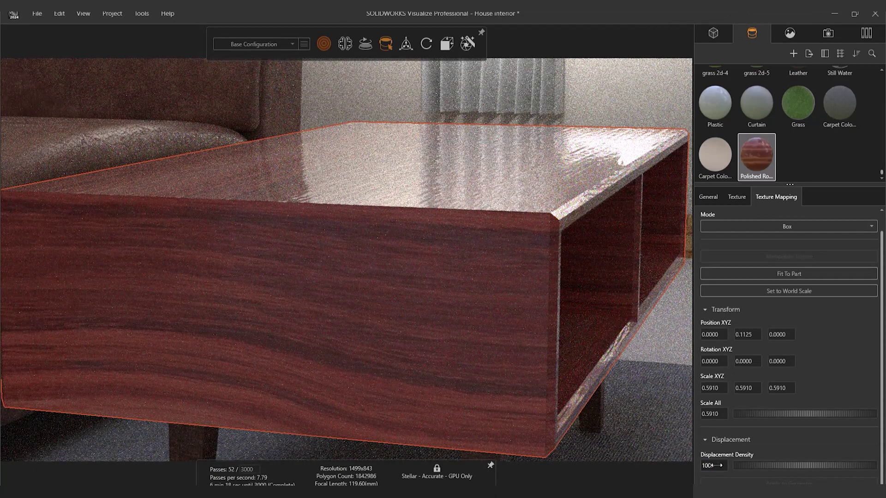
pyautogui.write('0')
pyautogui.click(803, 483)
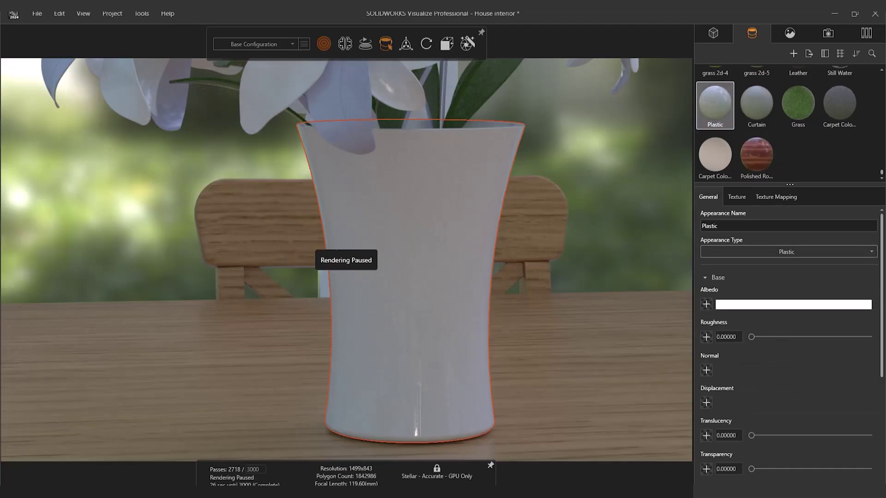
# Set the vase plastic's Transparency to 1
pyautogui.moveTo(751, 437); pyautogui.dragTo(875, 437)
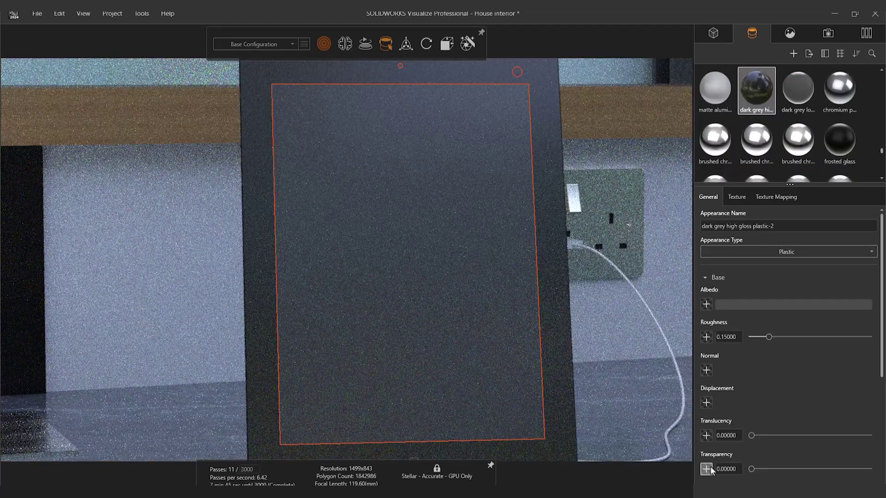
# Apply scratches as the dark grey high gloss plastic's transparency map
pyautogui.click(705, 469)
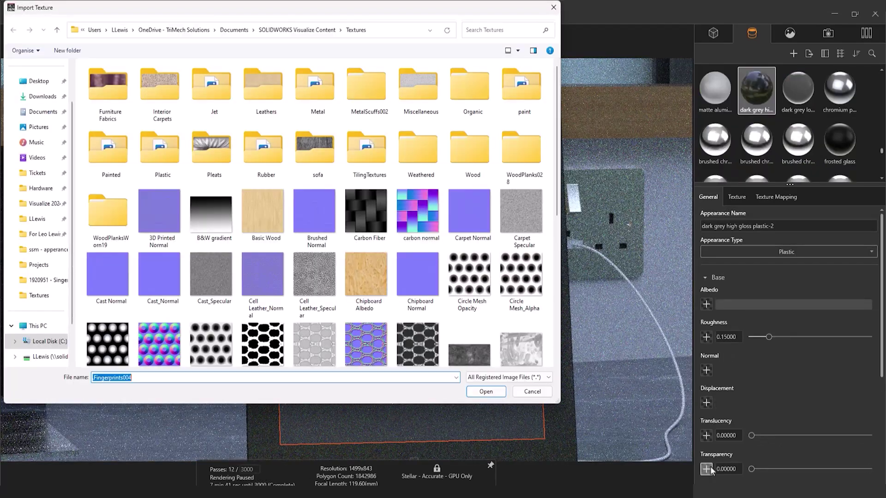
pyautogui.scroll(-5, 465, 217)
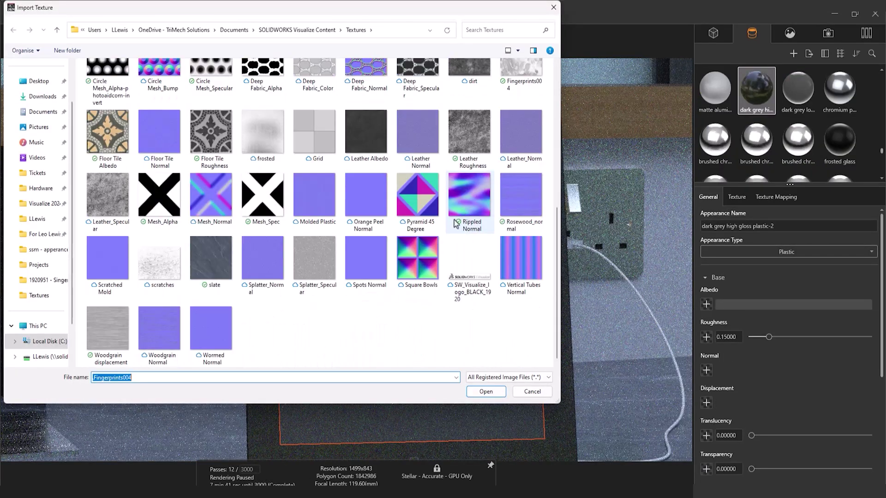
pyautogui.doubleClick(169, 265)
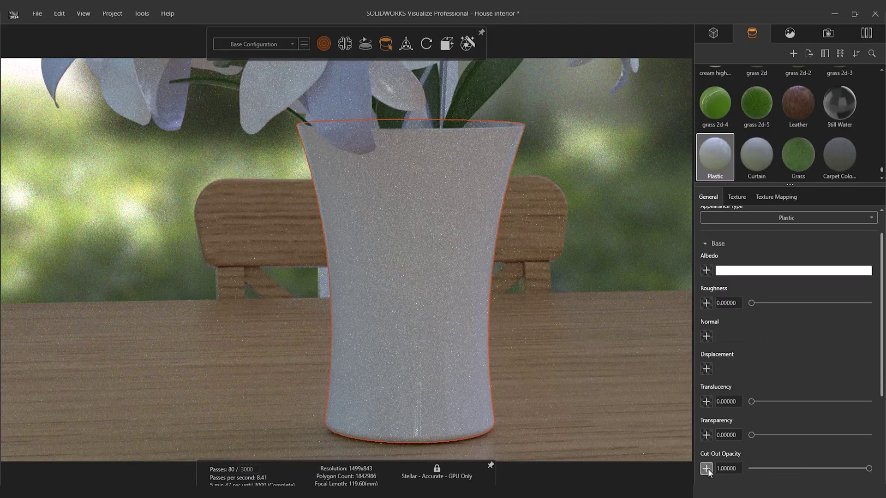
# Use Mesh_Spec as the vase's Cut-Out Opacity map and view its mapping settings
pyautogui.click(706, 468)
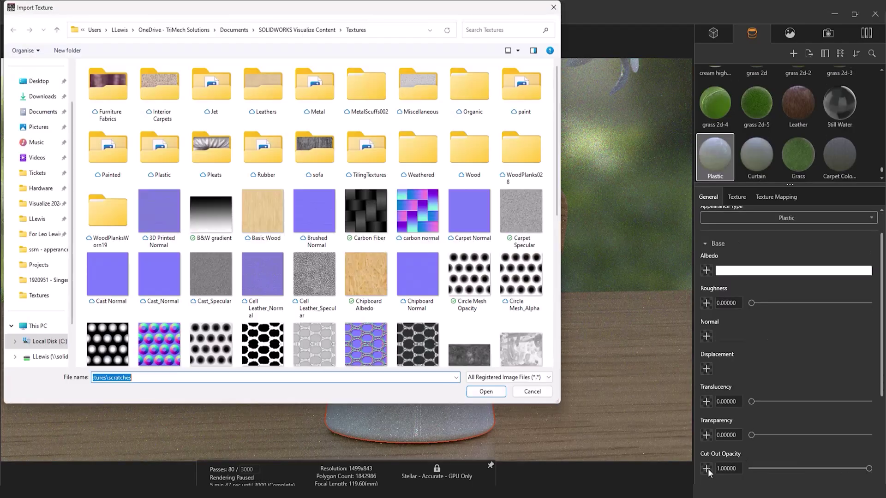
pyautogui.scroll(-1, 559, 240)
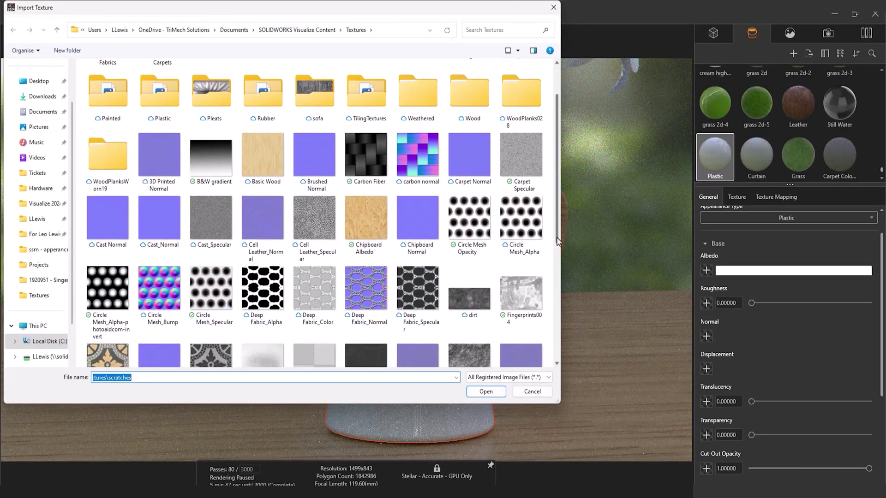
pyautogui.scroll(-2, 558, 240)
pyautogui.scroll(-3, 559, 241)
pyautogui.doubleClick(259, 251)
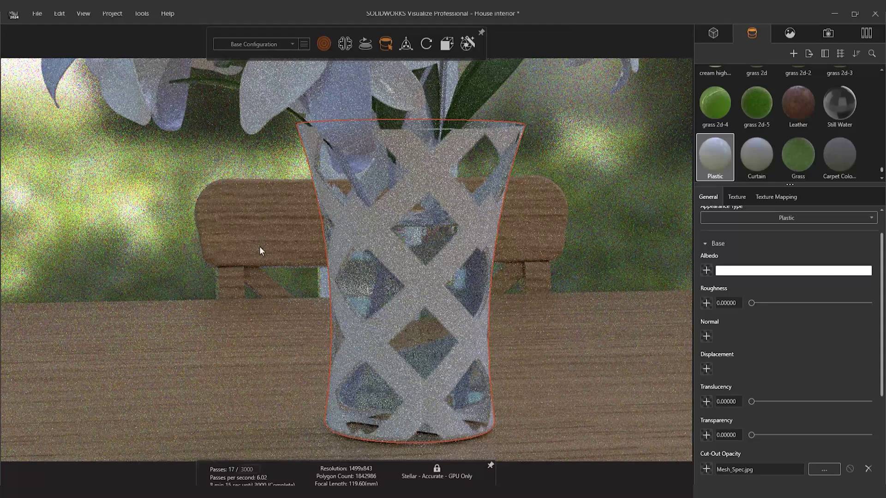
pyautogui.click(736, 196)
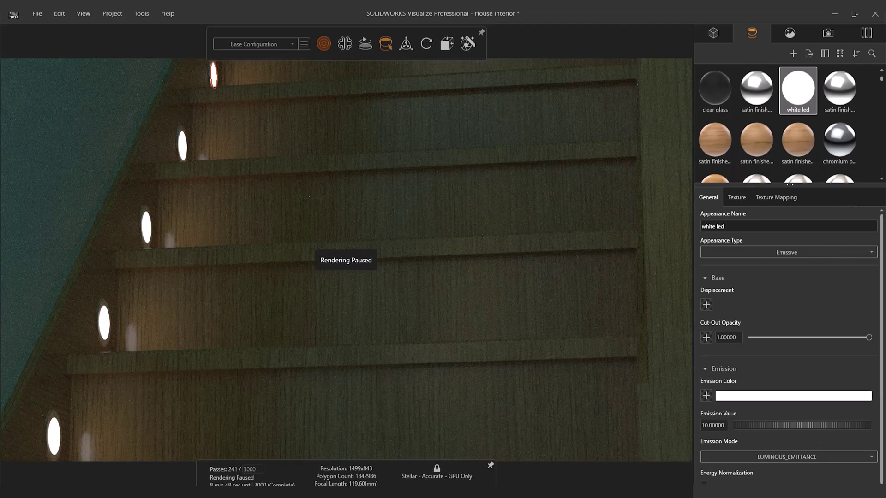
# Set the white LED's emission colour to warm amber FFA957
pyautogui.click(724, 397)
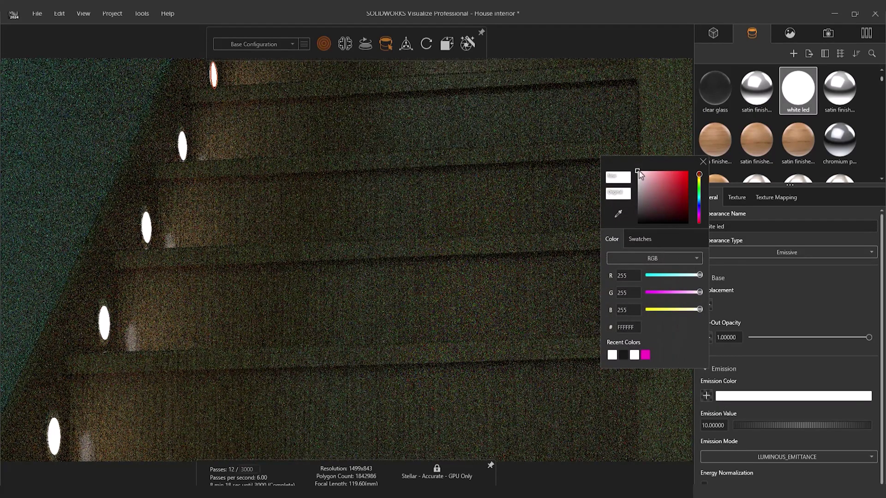
pyautogui.moveTo(637, 171); pyautogui.dragTo(674, 173)
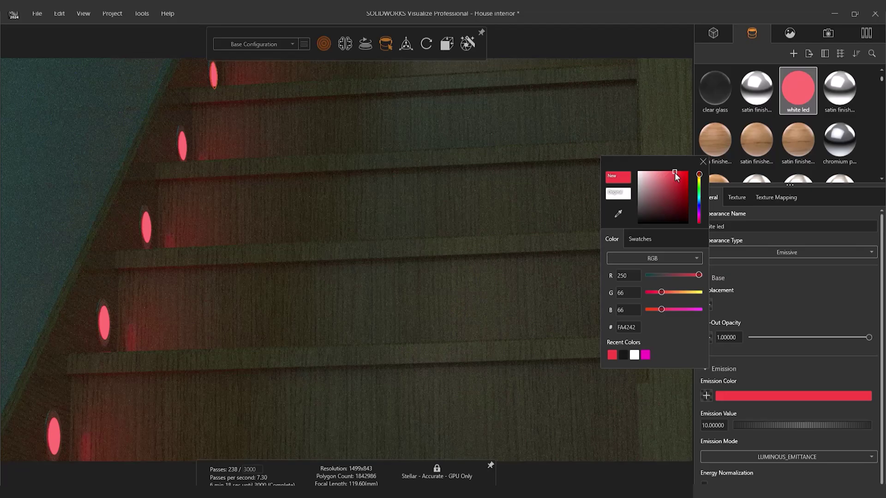
pyautogui.moveTo(622, 276)
pyautogui.mouseDown()
pyautogui.moveTo(643, 291)
pyautogui.moveTo(623, 309)
pyautogui.mouseUp()
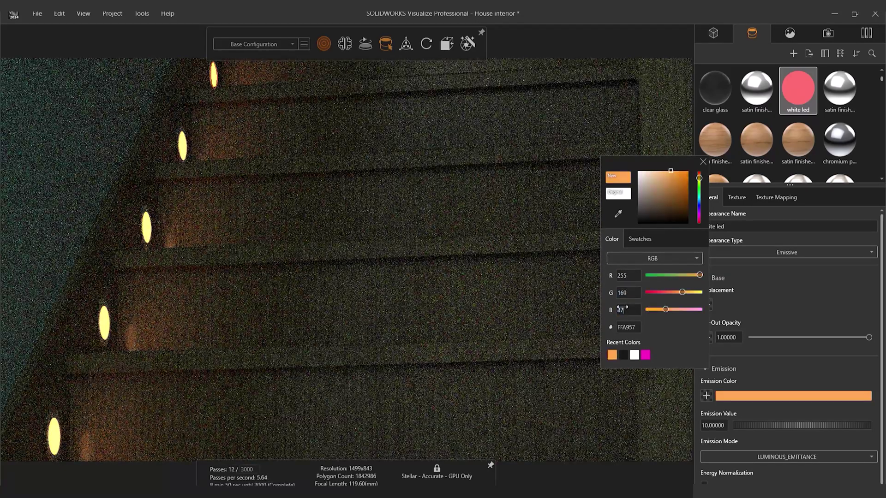
# Keep the amber LED colour, switch emission mode to LUMINOUS_POWER, and set emission value to 2
pyautogui.click(749, 447)
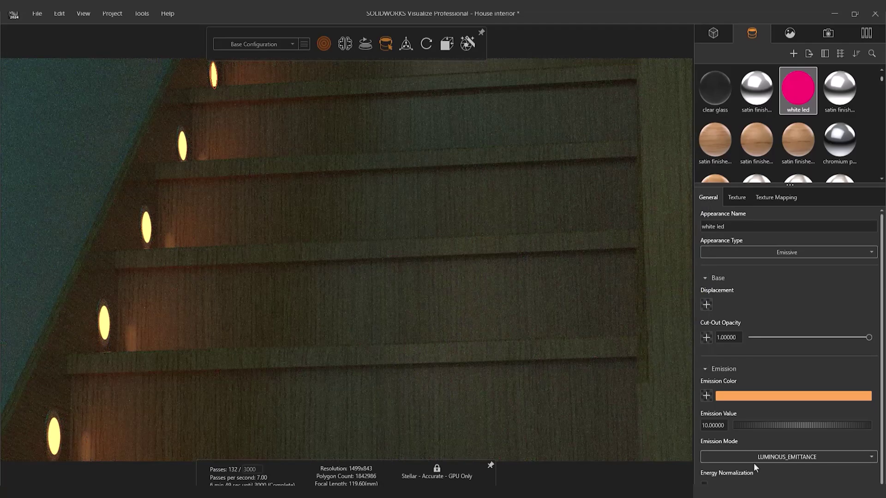
pyautogui.click(754, 462)
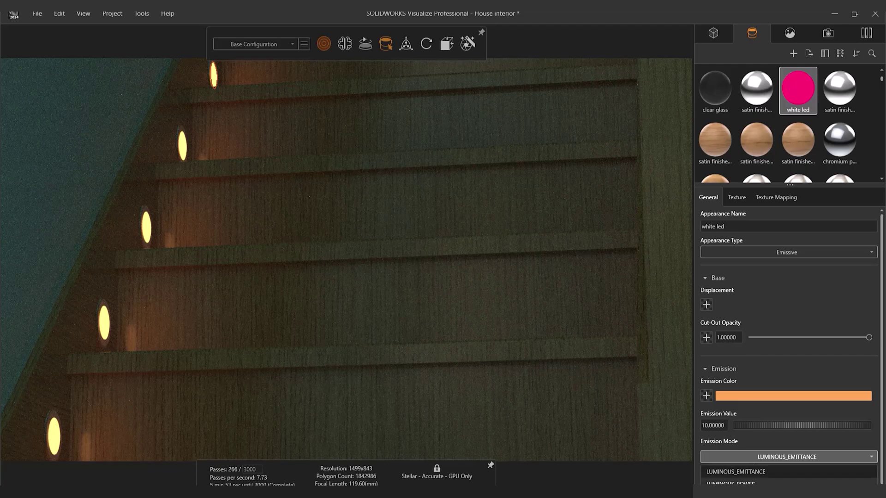
pyautogui.click(731, 483)
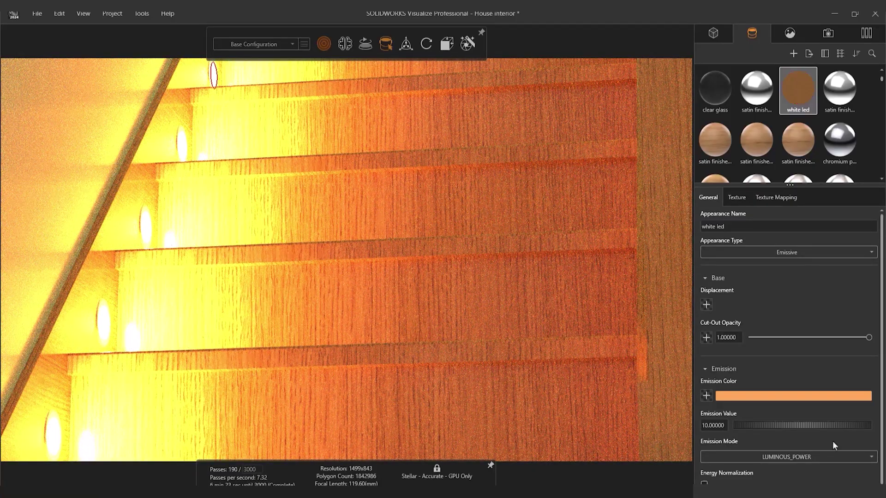
pyautogui.doubleClick(716, 425)
pyautogui.write('2')
pyautogui.press('Return')
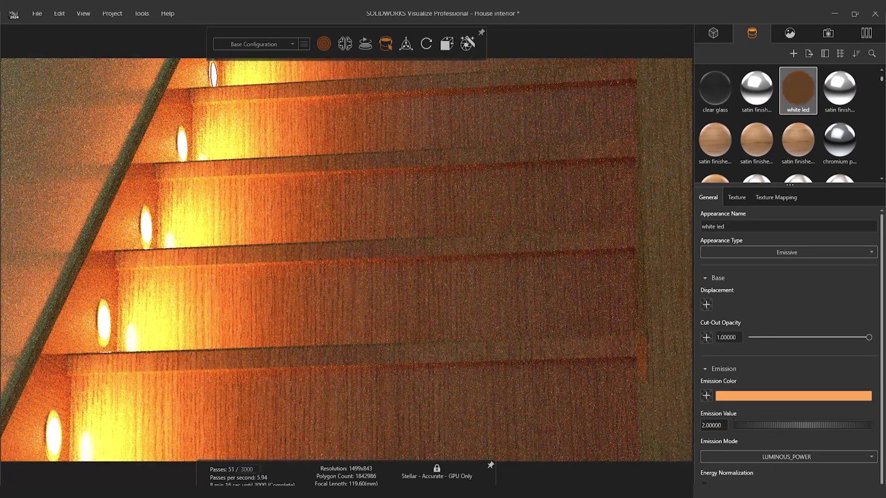
# Darken the LED emission colour by lowering its HSV brightness value
pyautogui.click(743, 398)
pyautogui.click(652, 259)
pyautogui.click(635, 287)
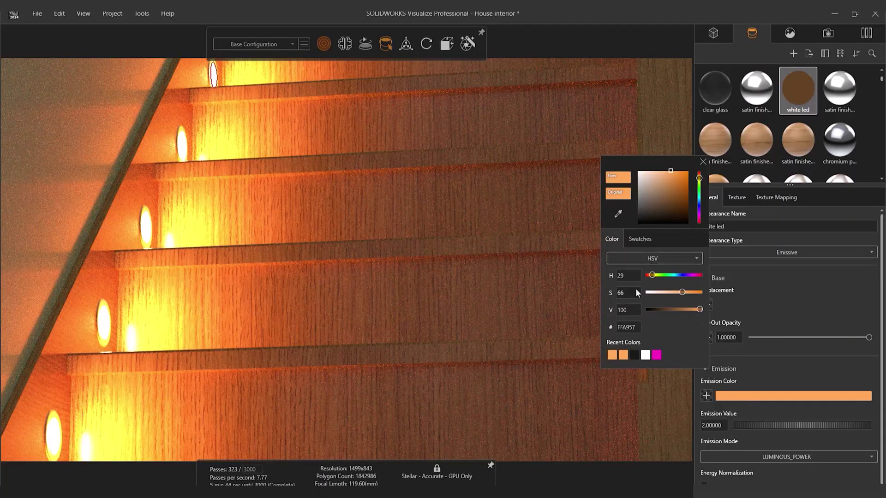
pyautogui.moveTo(698, 310); pyautogui.dragTo(658, 312)
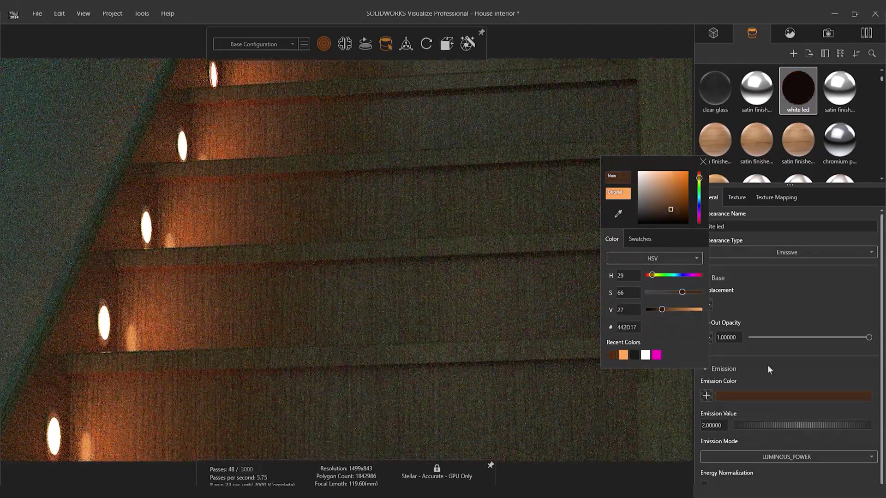
pyautogui.click(768, 377)
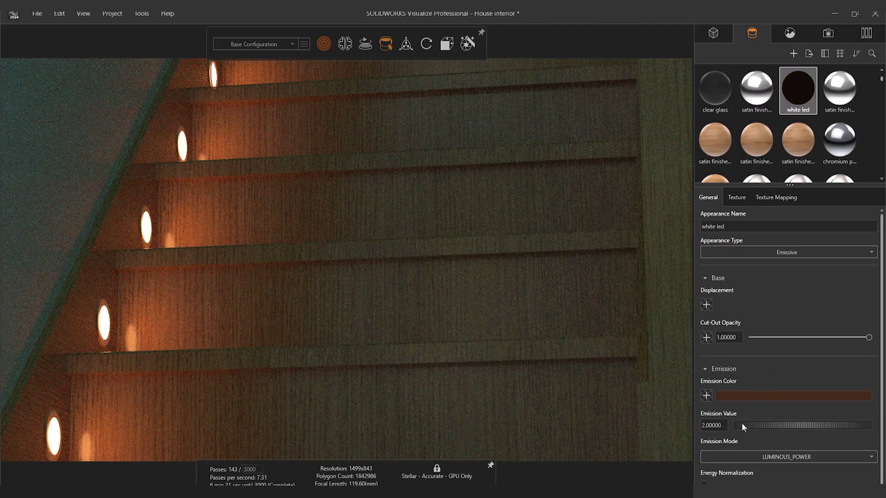
# Enable Energy Normalization and set the LED emission value to 1
pyautogui.click(704, 483)
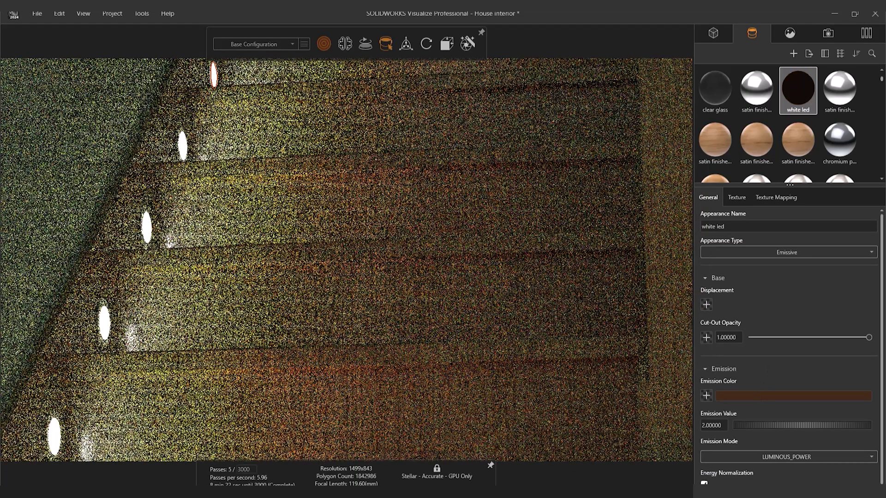
pyautogui.doubleClick(713, 425)
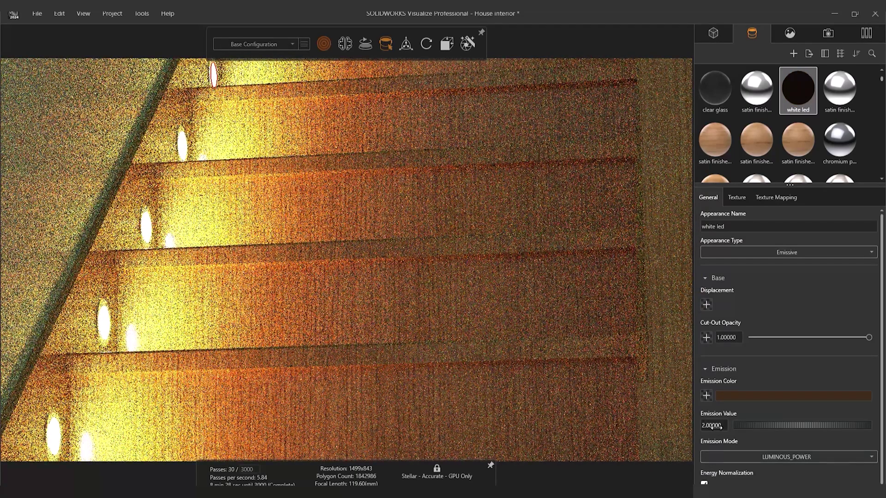
pyautogui.write('1')
pyautogui.press('Return')
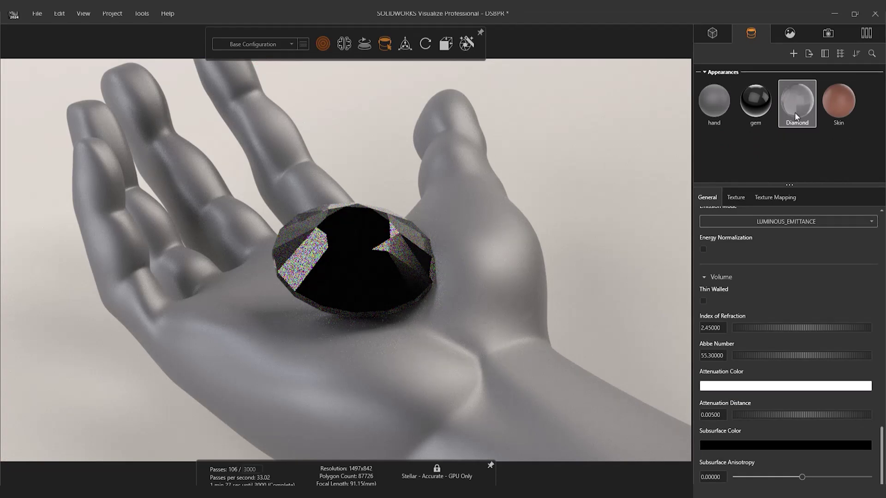
# Apply the Diamond appearance to the gem and the Skin appearance to the hand
pyautogui.moveTo(794, 112); pyautogui.dragTo(362, 239)
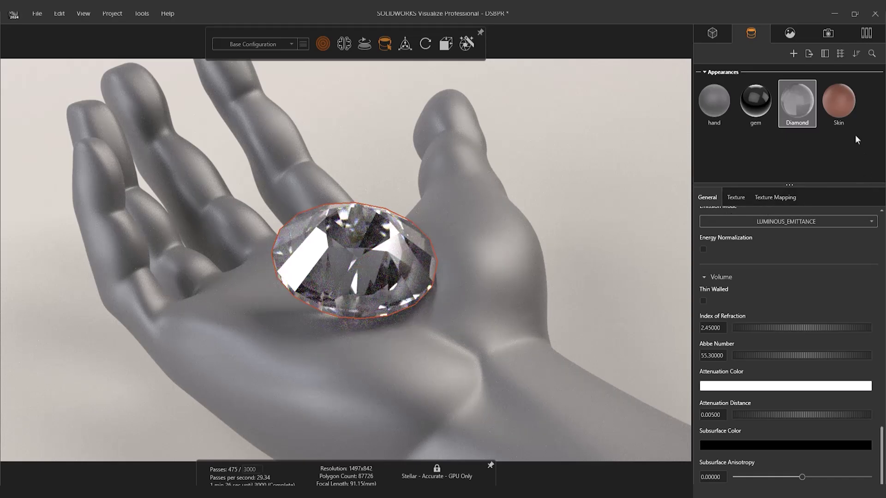
pyautogui.click(842, 118)
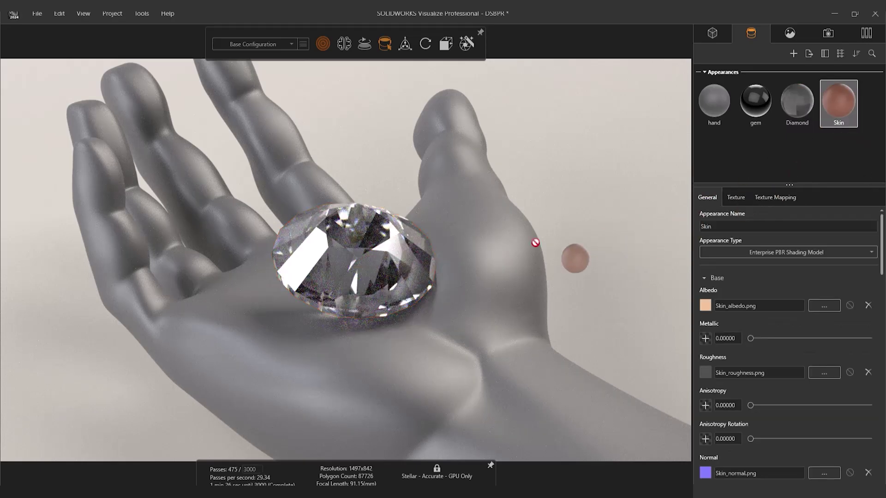
pyautogui.moveTo(842, 118); pyautogui.dragTo(530, 242)
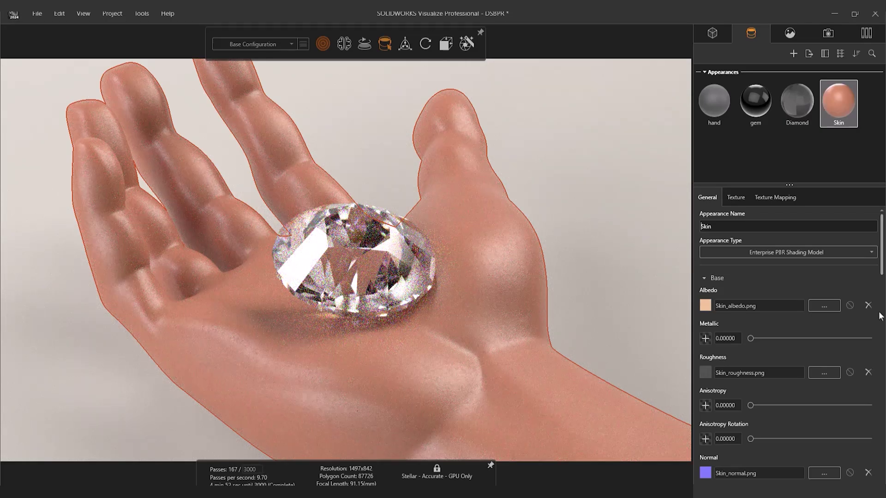
# Scroll through the Skin appearance's General properties to review them
pyautogui.scroll(-2, 879, 316)
pyautogui.scroll(-1, 879, 316)
pyautogui.scroll(-2, 879, 316)
pyautogui.scroll(-2, 879, 316)
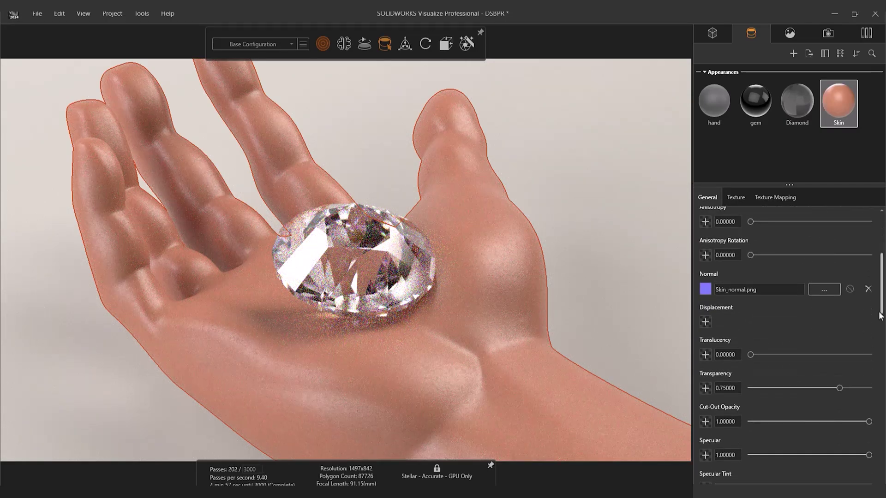
pyautogui.scroll(-1, 879, 316)
pyautogui.scroll(-1, 879, 316)
pyautogui.scroll(-2, 879, 316)
pyautogui.scroll(-2, 879, 316)
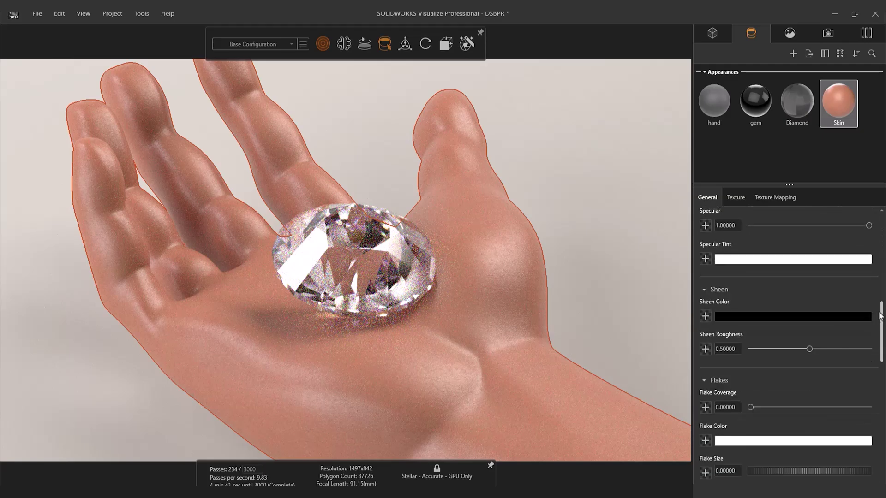
pyautogui.scroll(-2, 879, 316)
pyautogui.scroll(-2, 879, 316)
pyautogui.scroll(-3, 880, 316)
pyautogui.scroll(-2, 879, 316)
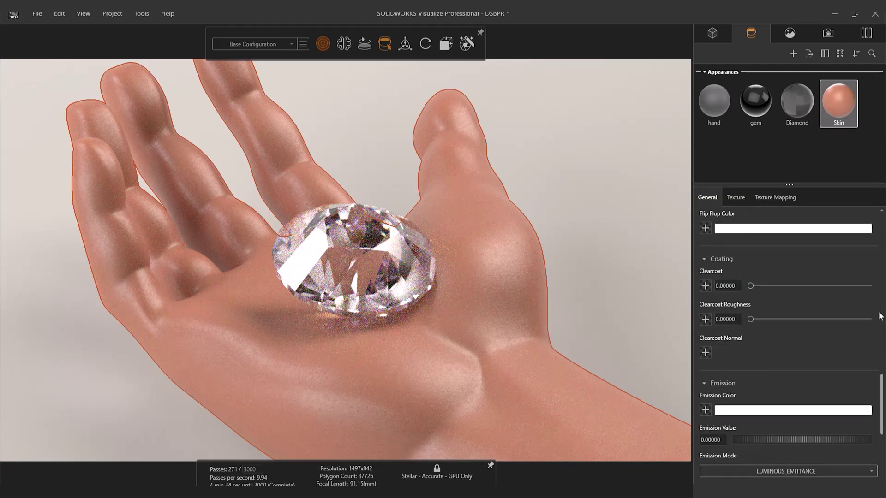
pyautogui.scroll(-2, 879, 316)
pyautogui.scroll(-2, 879, 316)
pyautogui.scroll(-2, 880, 316)
pyautogui.scroll(-1, 880, 316)
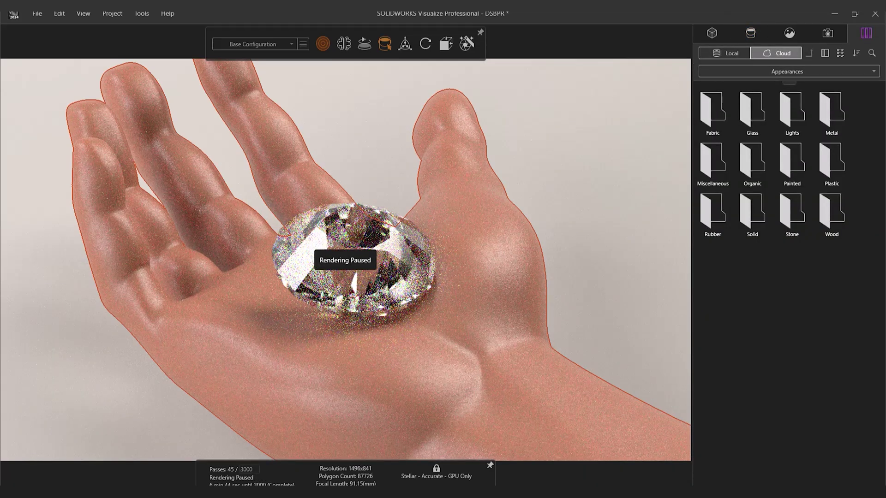
# Open the cloud library's Metal category, then its Aluminum appearances
pyautogui.doubleClick(827, 116)
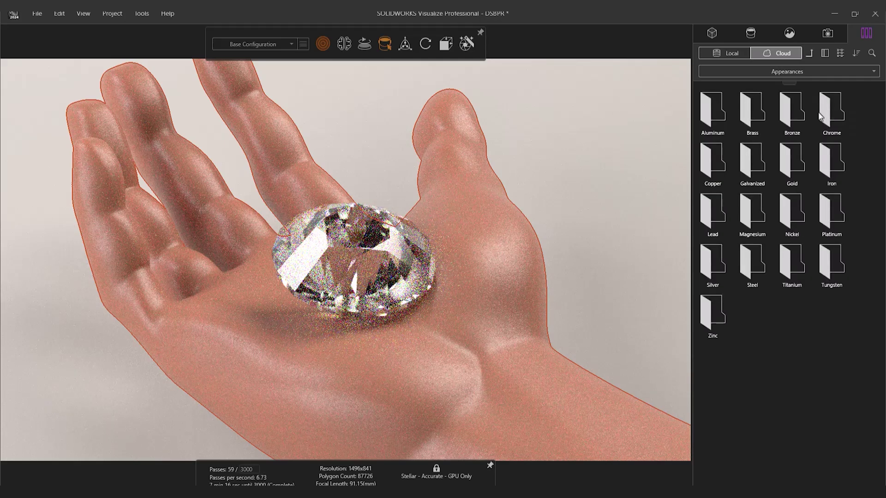
pyautogui.doubleClick(717, 115)
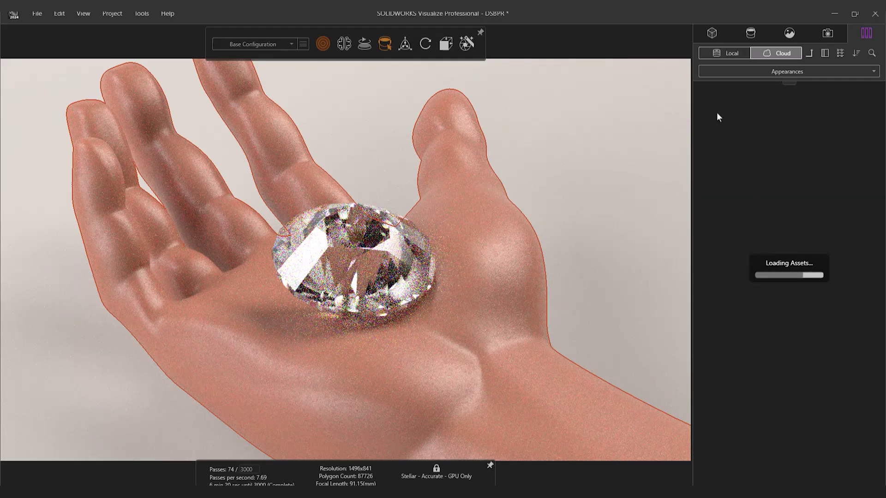